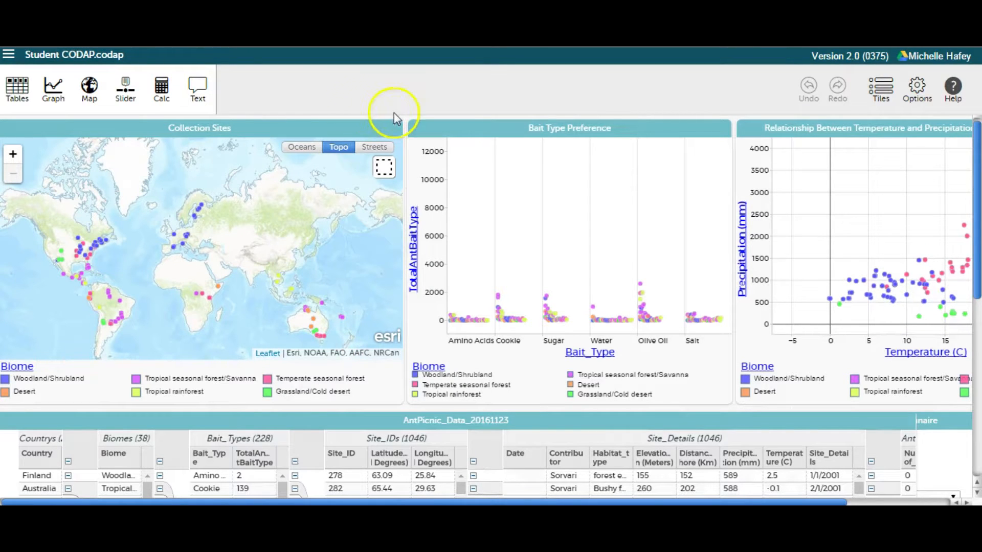
Step: Select USA in the data table's Country column and inspect its highlighted cases on the map and graphs
drag(977, 204, 977, 335)
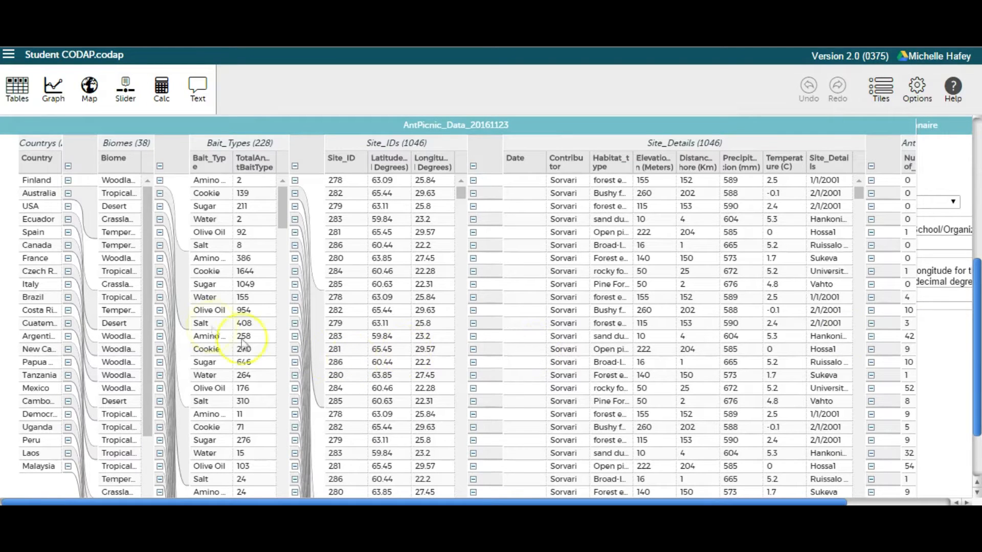
click(36, 206)
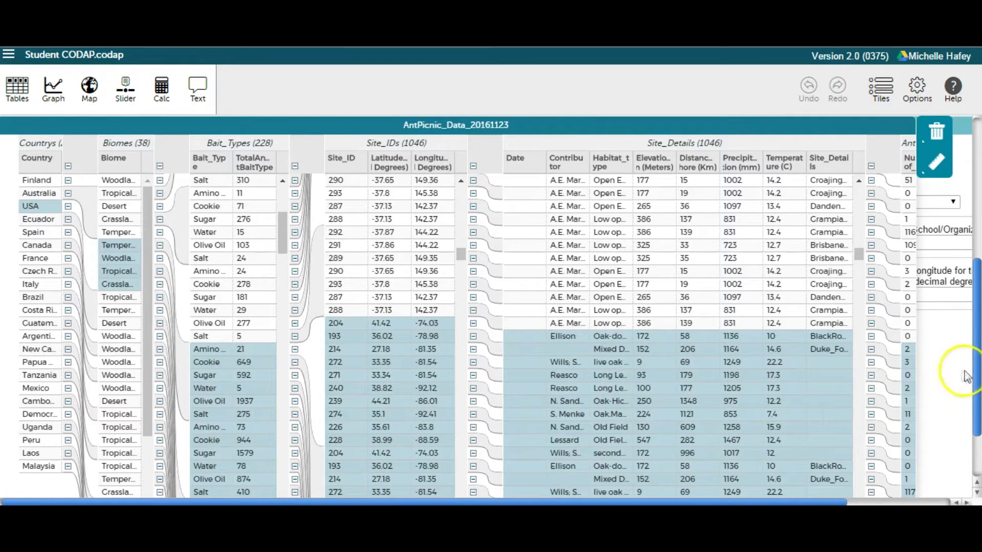
scroll(971, 353, up, 1)
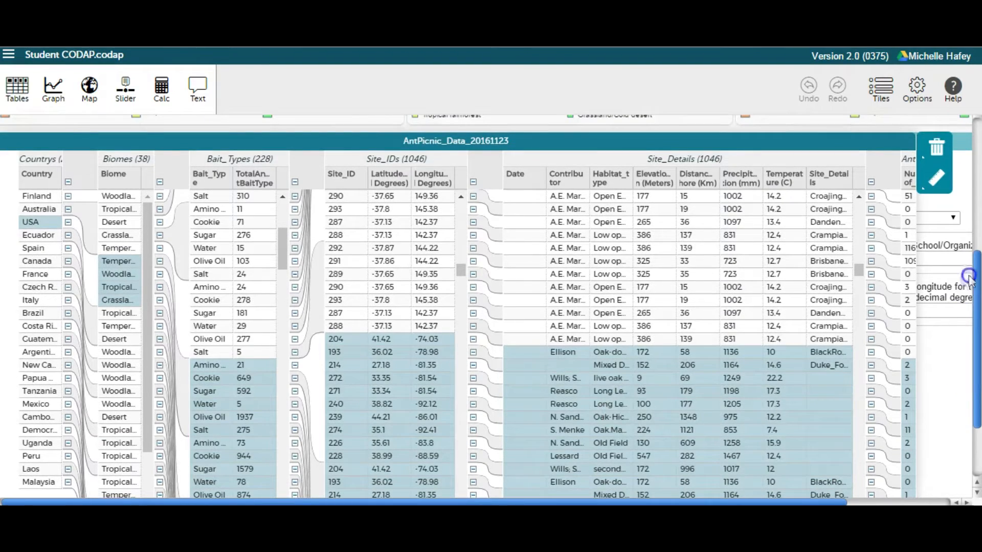
scroll(968, 276, up, 6)
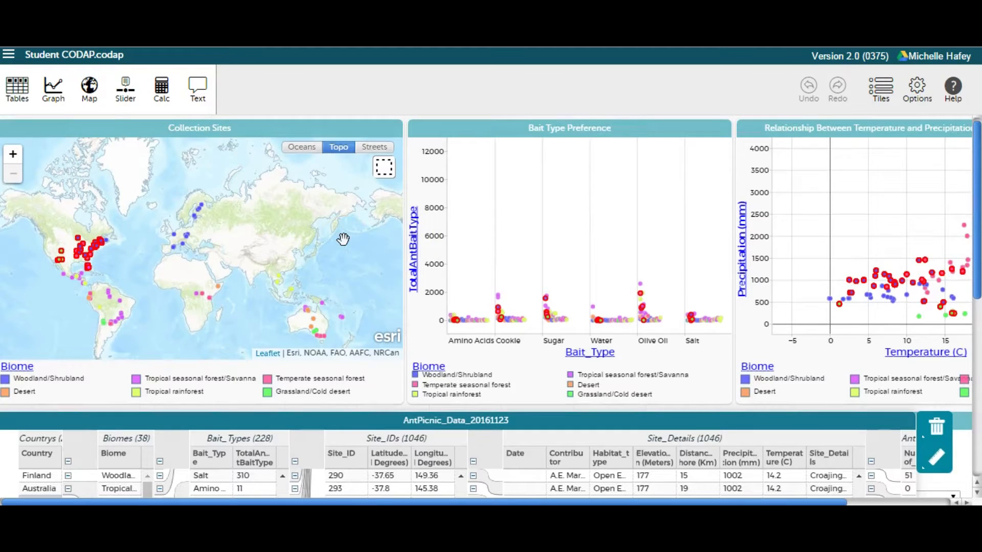
Step: Select a single collection site in central Africa on the map and examine its highlighted record in the data table
click(384, 171)
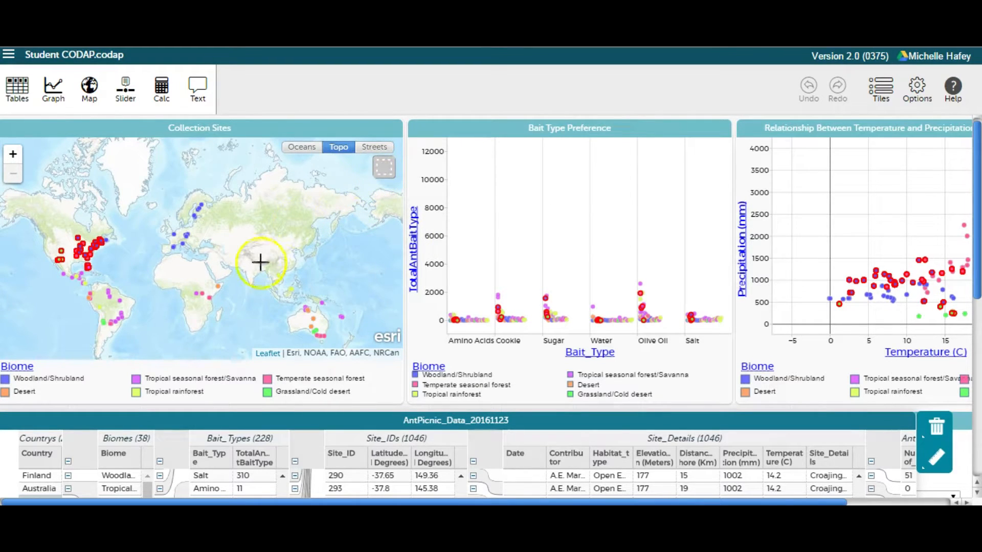
click(203, 301)
click(203, 301)
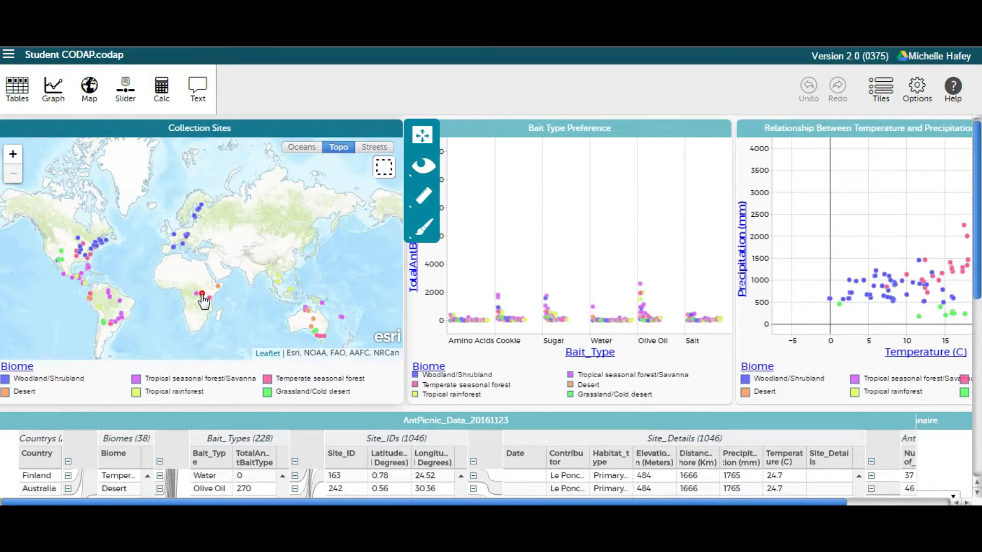
mouse_move(204, 298)
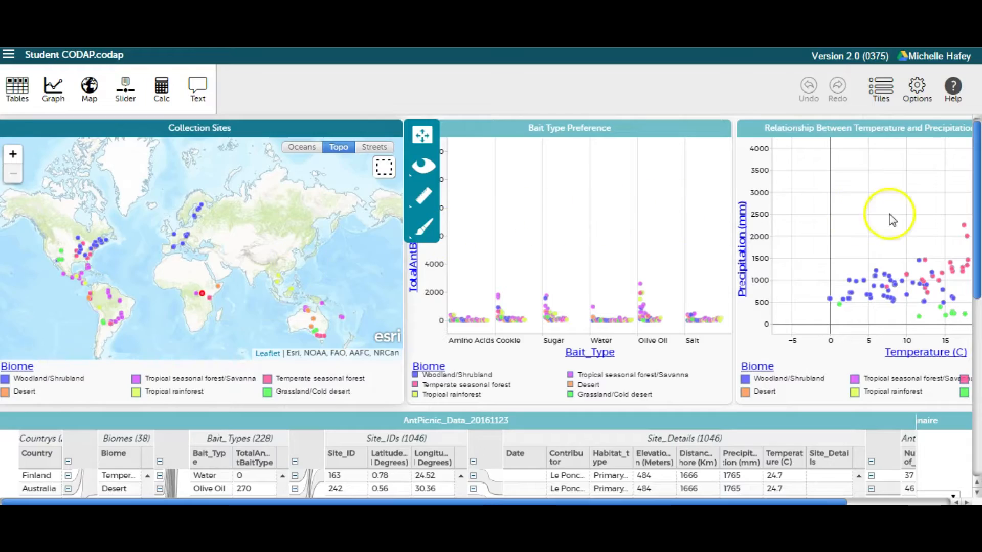
drag(976, 204, 981, 349)
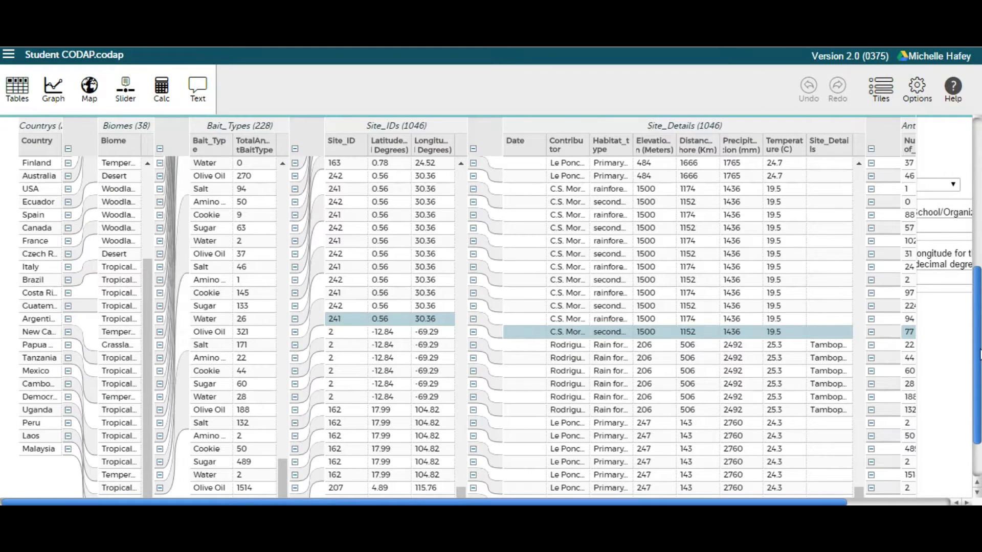
drag(978, 349, 972, 180)
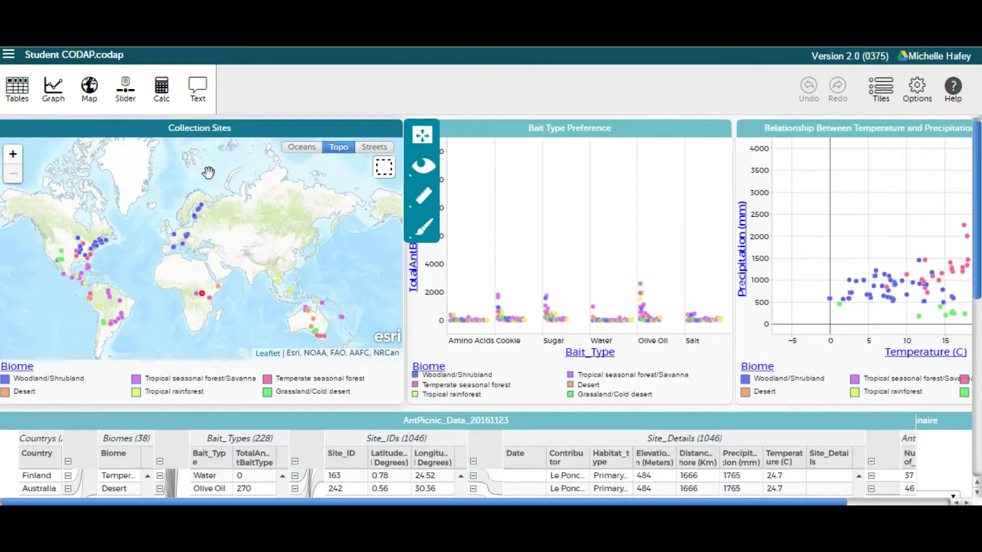
Step: Create a new graph, place it over the map's edge beside Bait Type Preference, and enlarge it in height and width
click(59, 96)
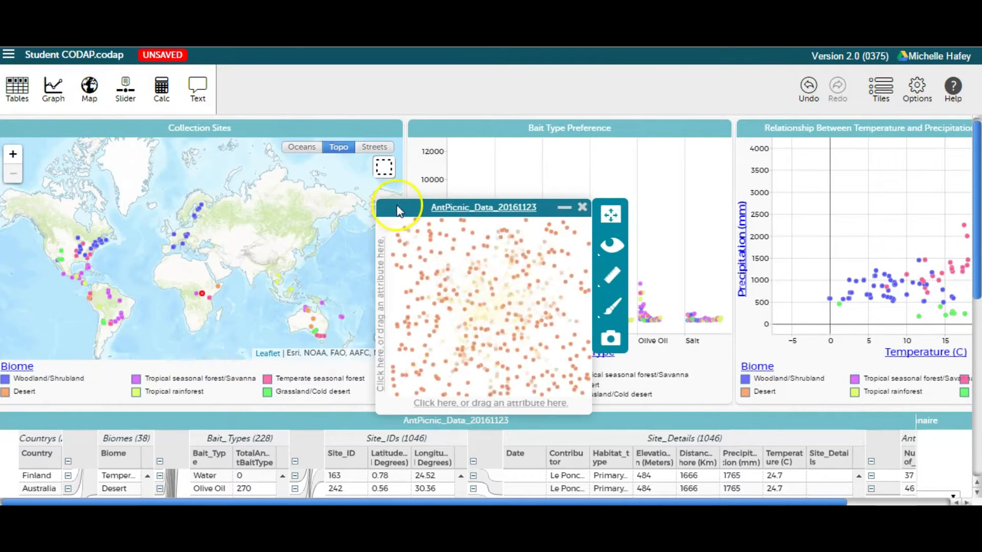
drag(391, 207, 339, 129)
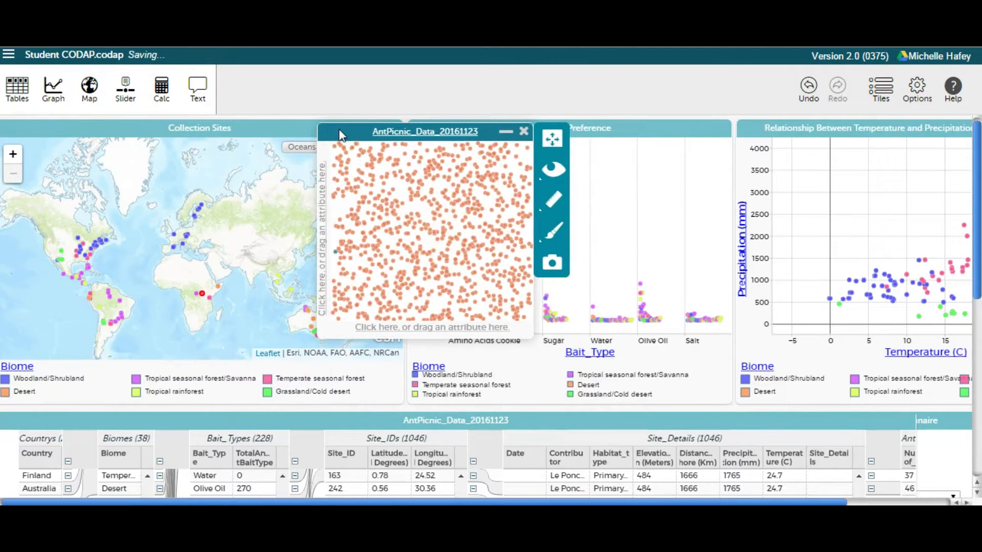
click(520, 337)
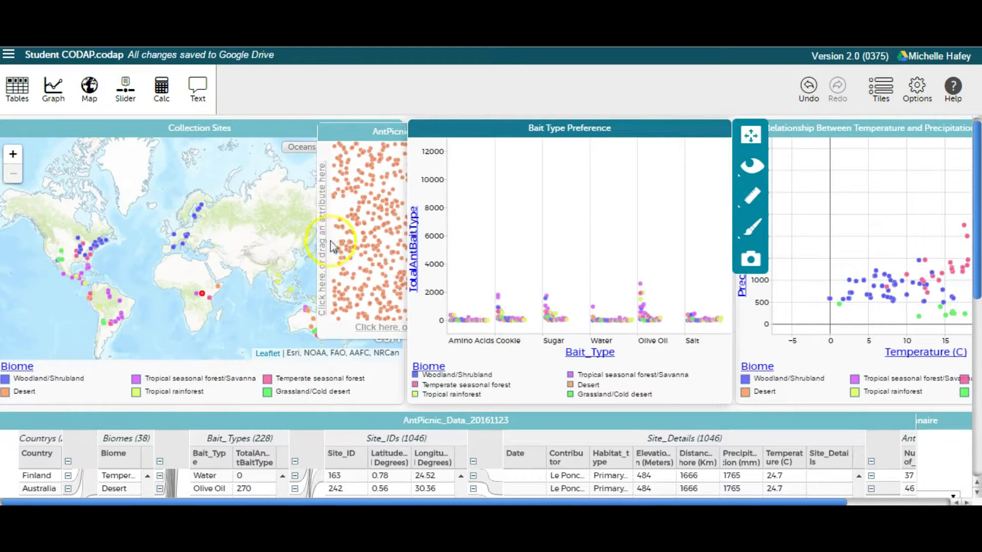
click(340, 129)
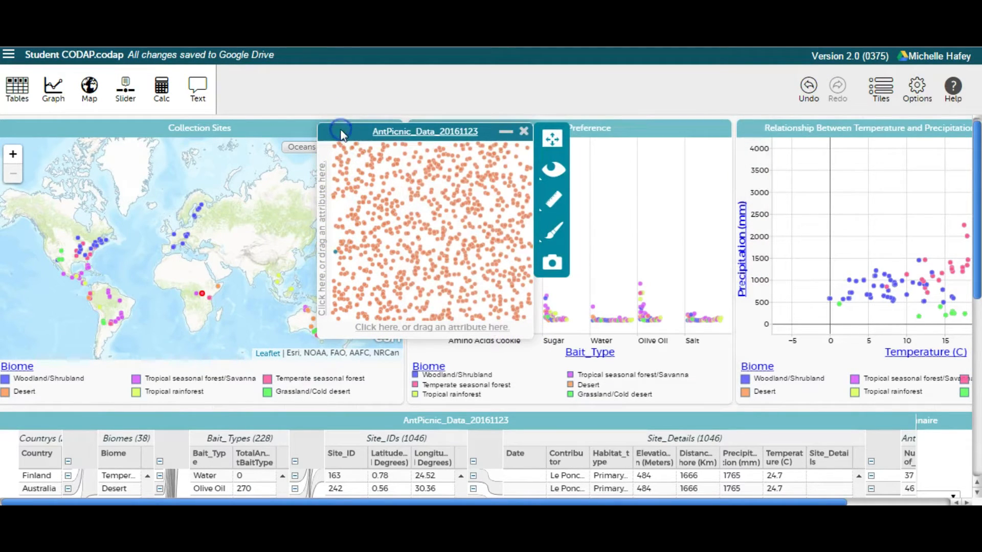
drag(517, 334, 517, 374)
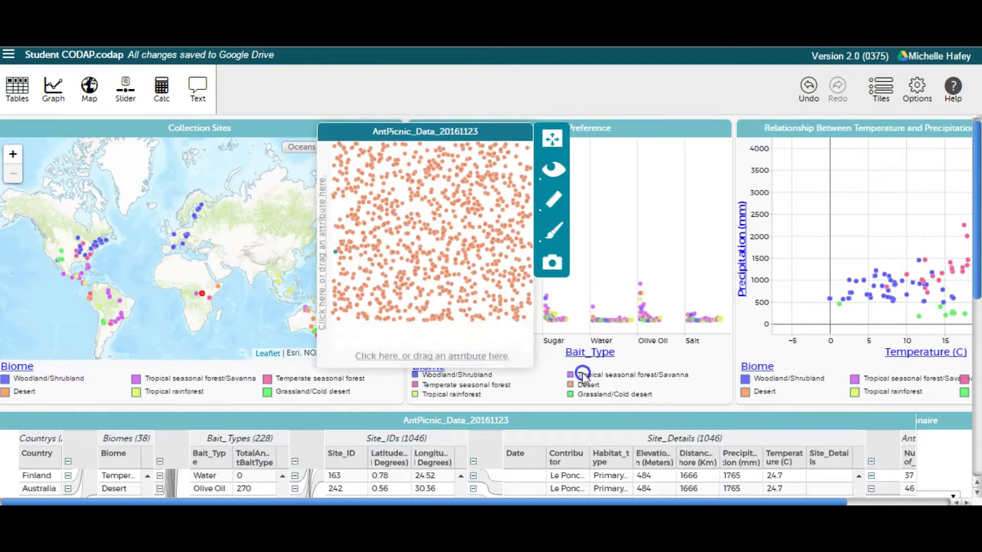
drag(529, 340, 633, 337)
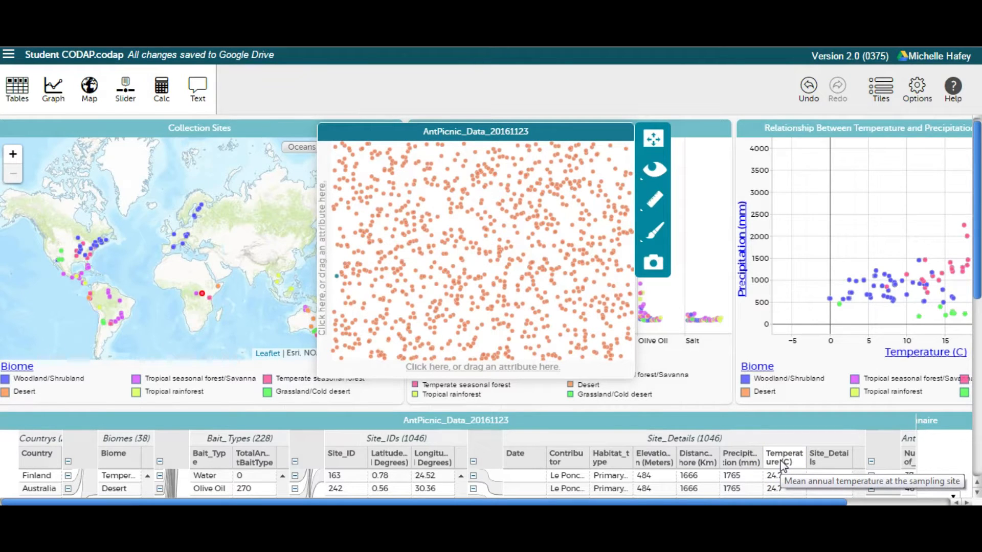
Step: Plot Temperature (C) on the new graph's horizontal axis and TotalAntBaitType on its vertical axis, with points coloured by Bait_Type
drag(780, 465, 414, 368)
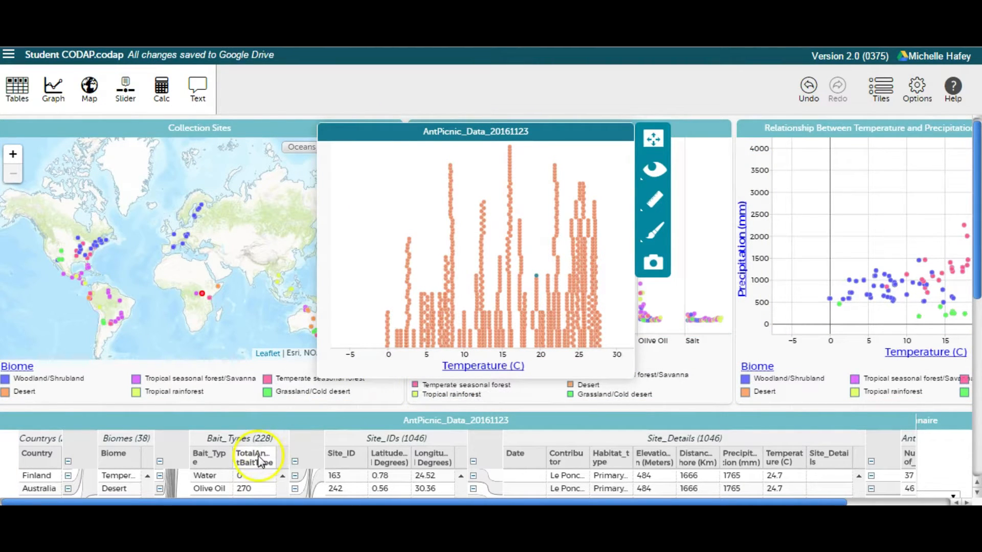
drag(260, 460, 328, 283)
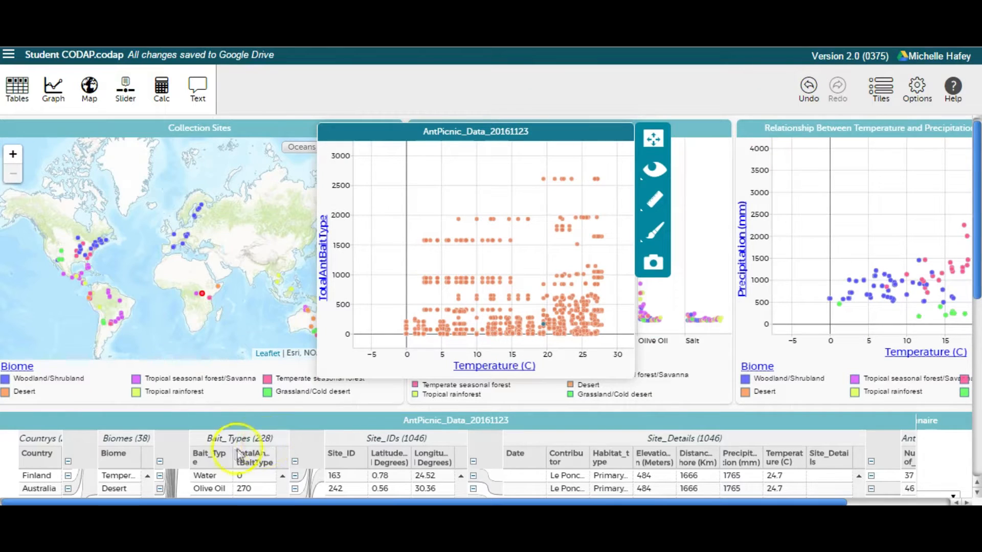
drag(200, 459, 428, 259)
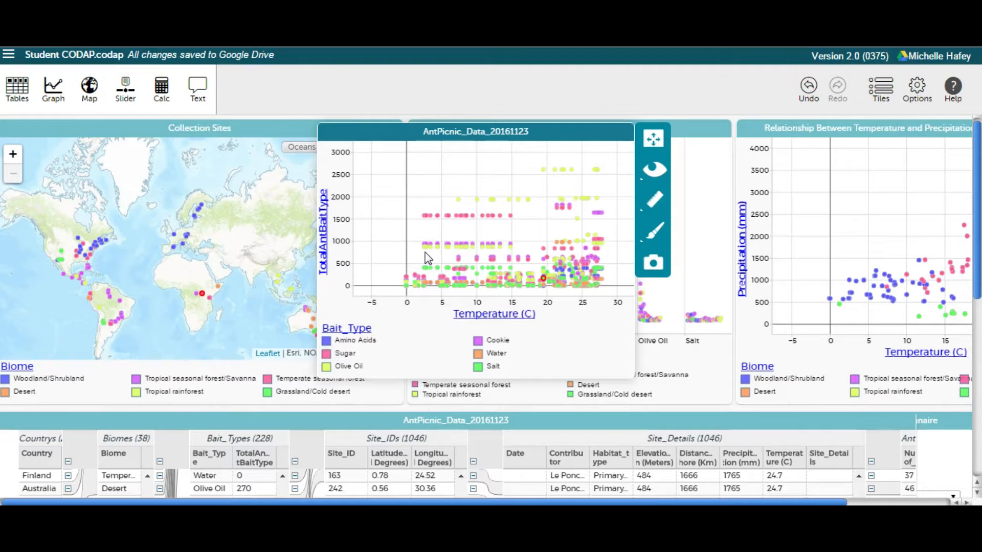
click(386, 299)
Step: Select the Amino Acids cases through the new graph's legend and hide all unselected cases
click(326, 342)
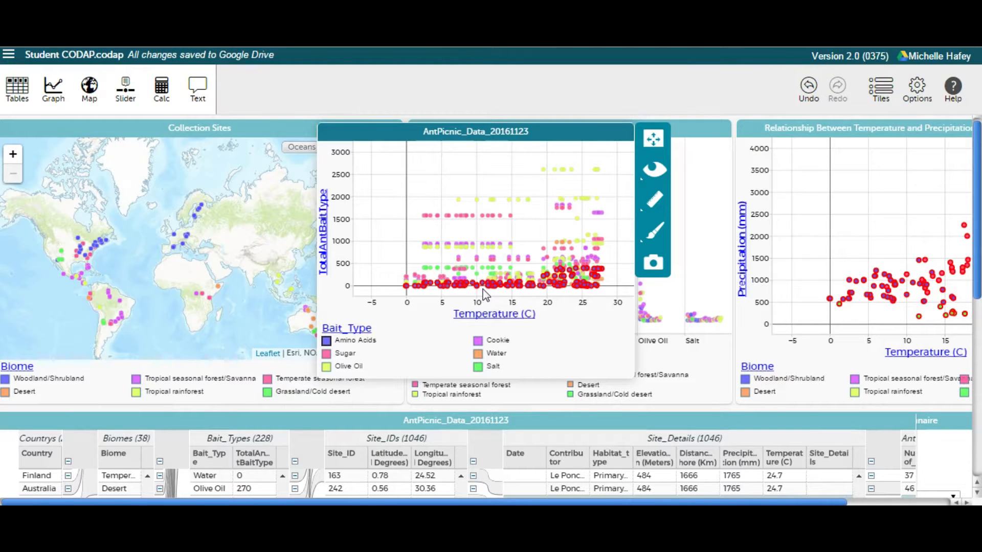
click(657, 177)
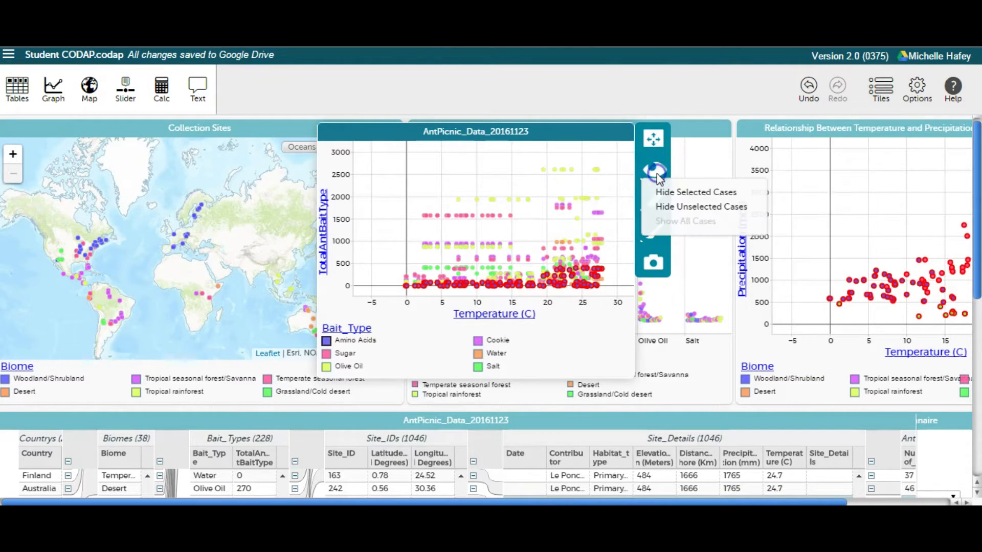
click(669, 208)
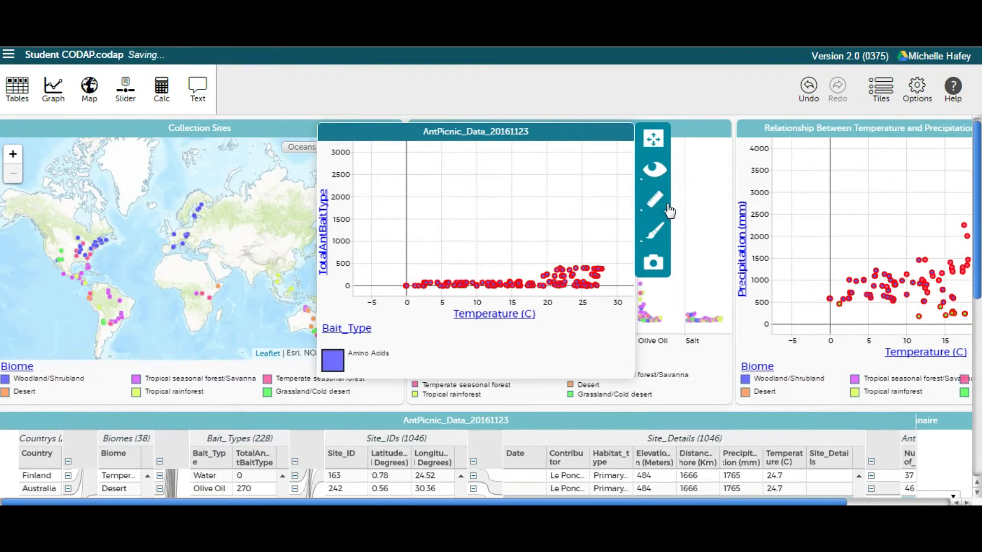
click(562, 329)
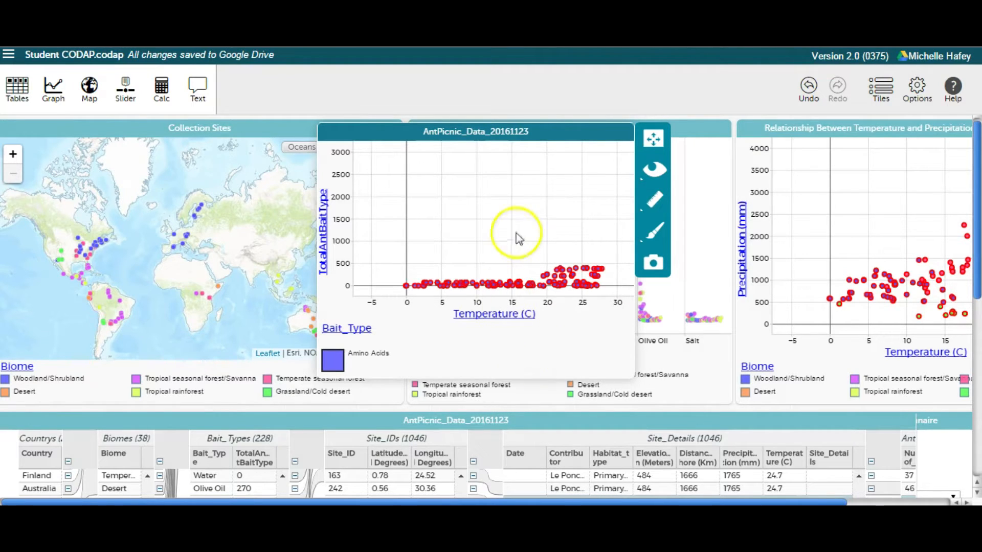
Step: Retitle the new graph "Relationship between Temperature and Bait Type Ants Prefer"
click(530, 134)
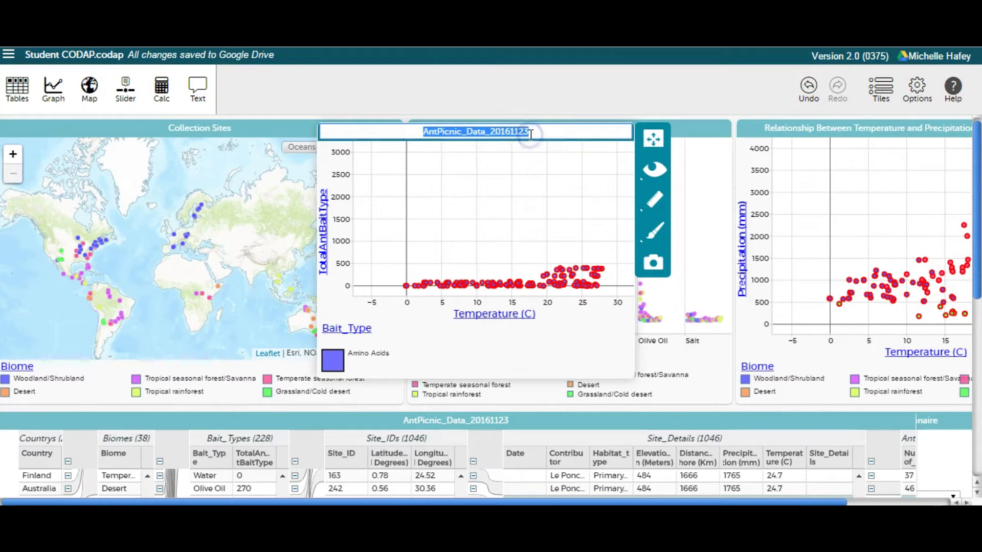
key(BackSpace)
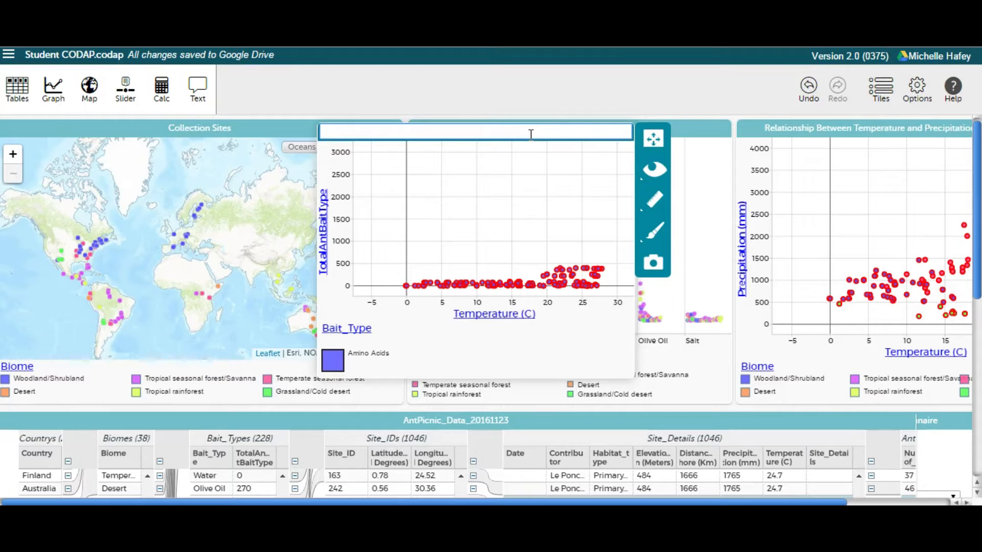
text(Relationship between Temperature and Bait)
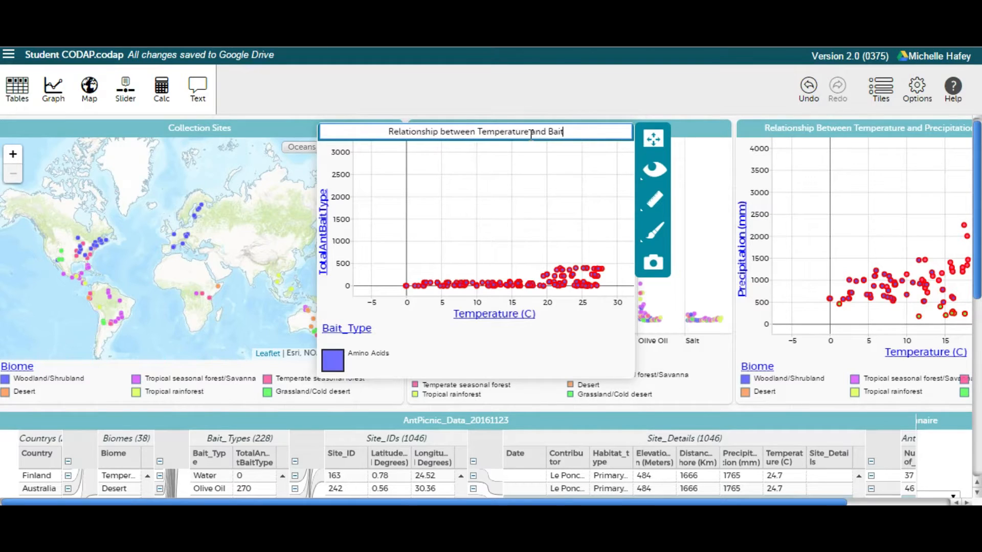
text( Type )
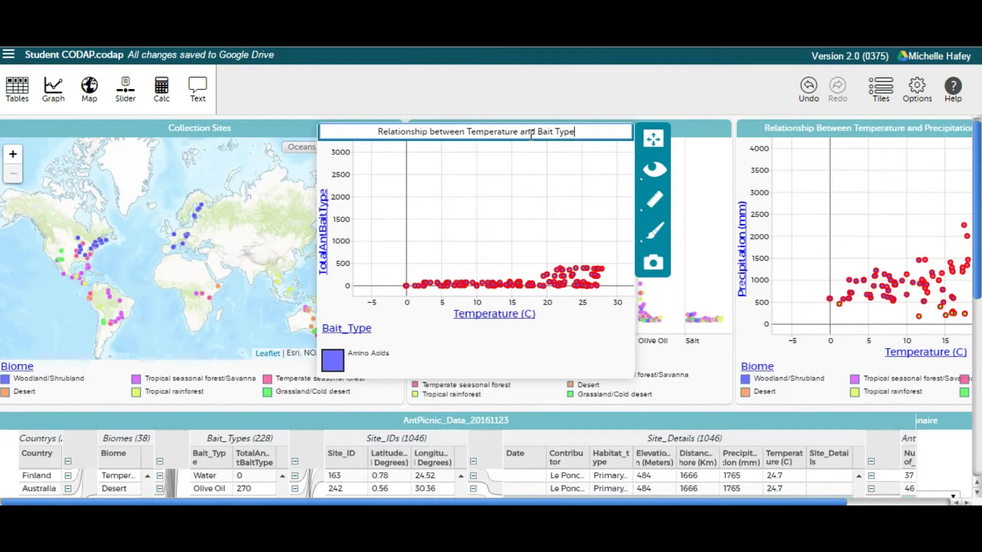
text(Ant)
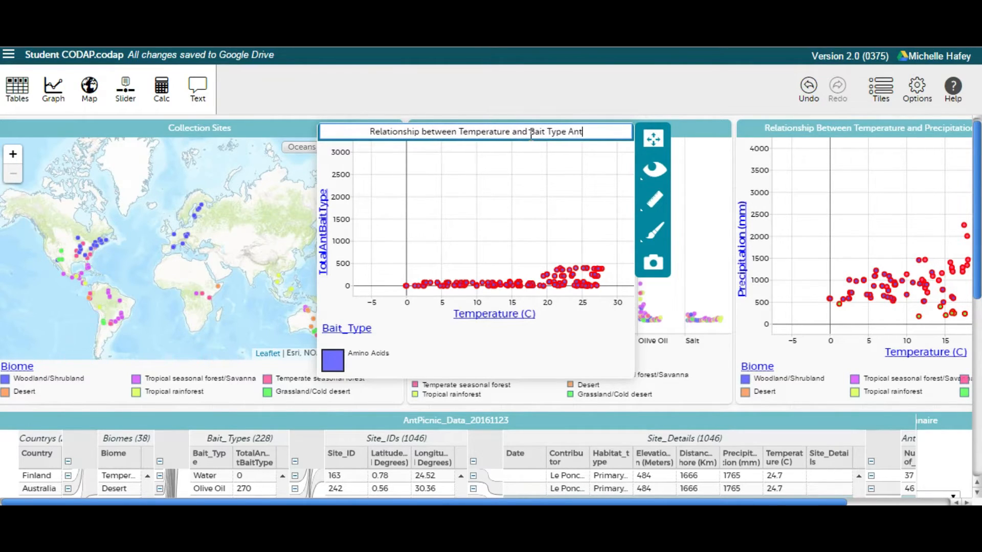
text(s P)
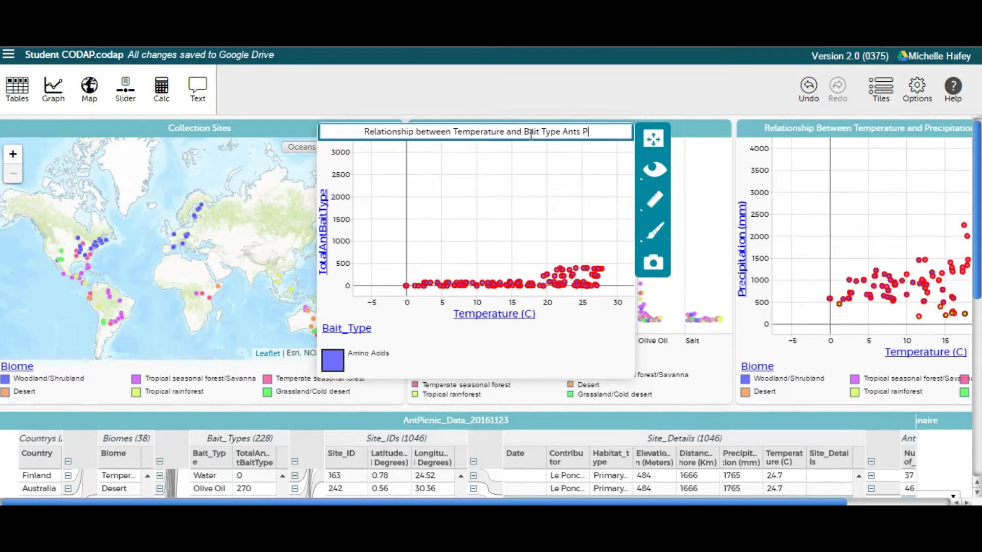
text(refer)
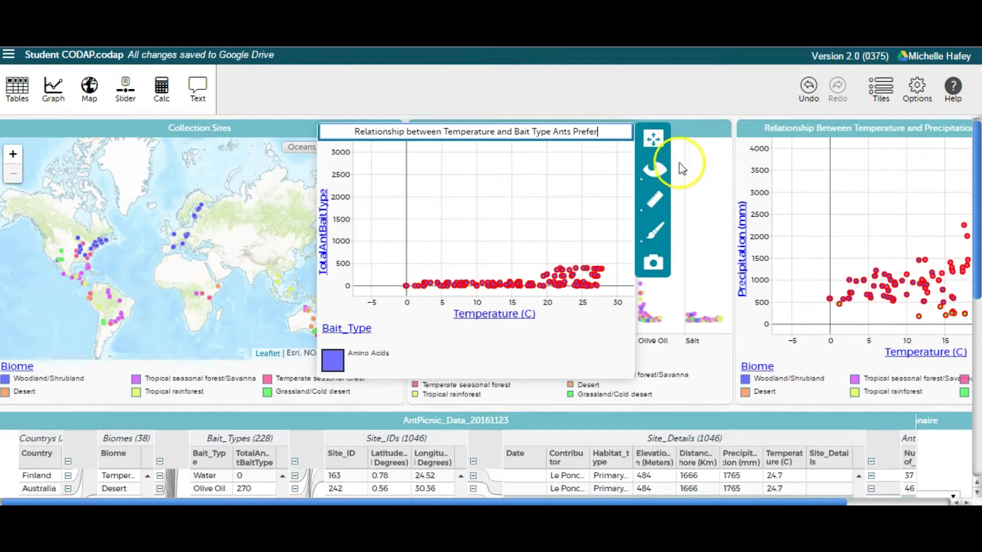
Step: Show all cases again in the temperature and bait type graph
click(657, 174)
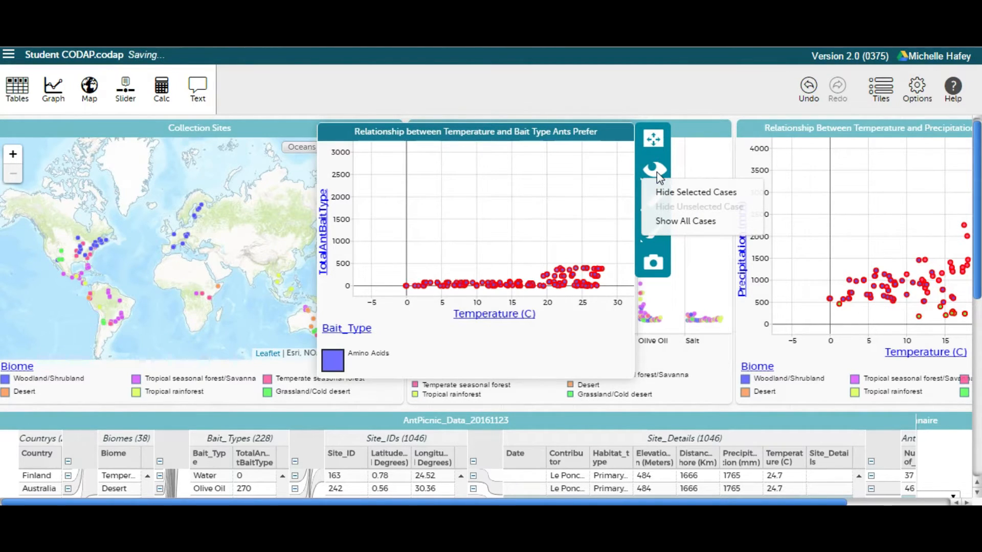
click(664, 221)
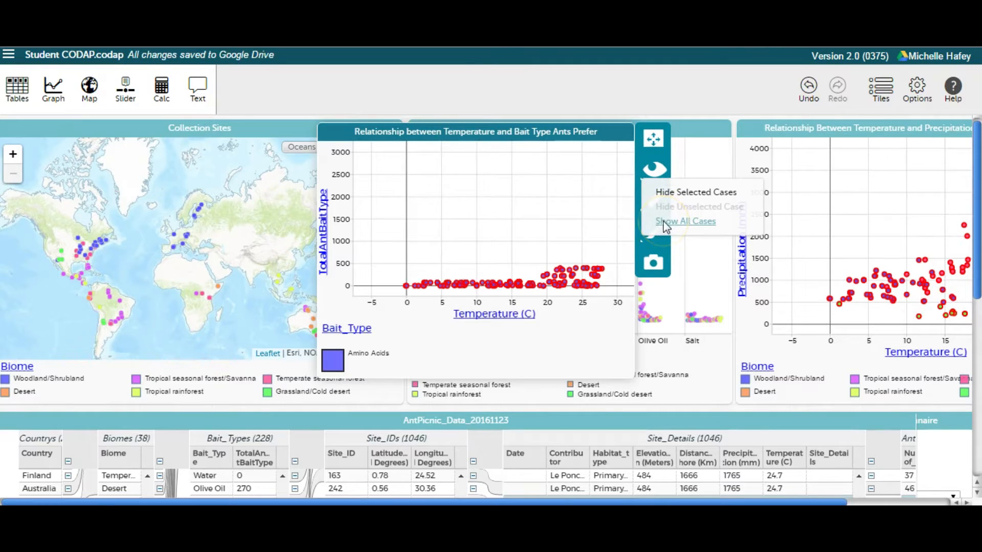
click(664, 222)
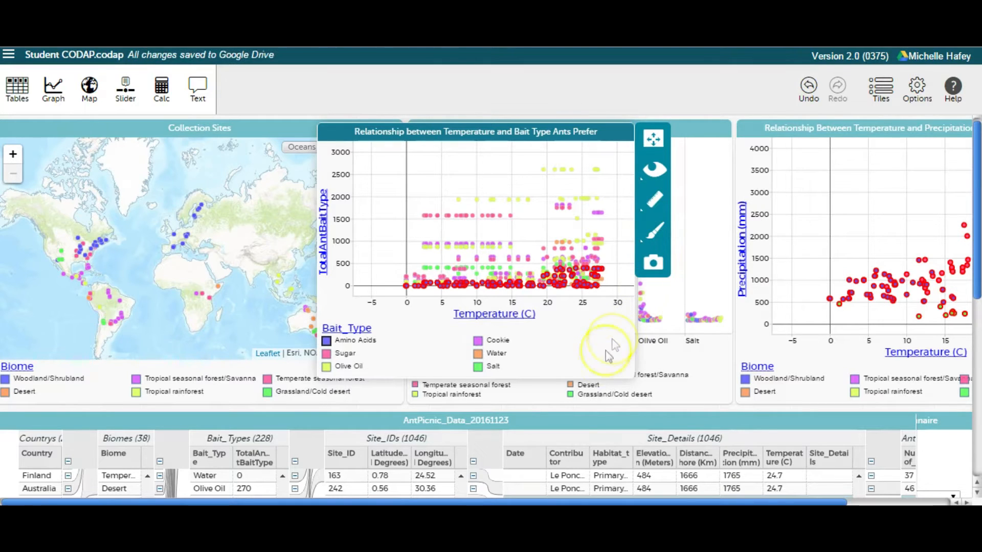
Step: Narrow the AntPicnic data table so that the Questionnaire beside it is fully uncovered
drag(549, 502, 660, 503)
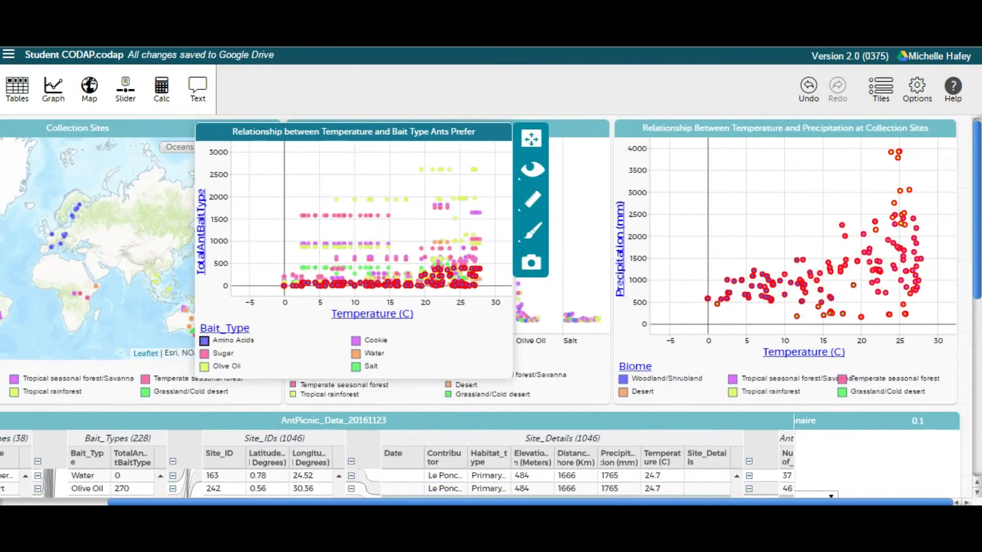
drag(973, 265, 975, 381)
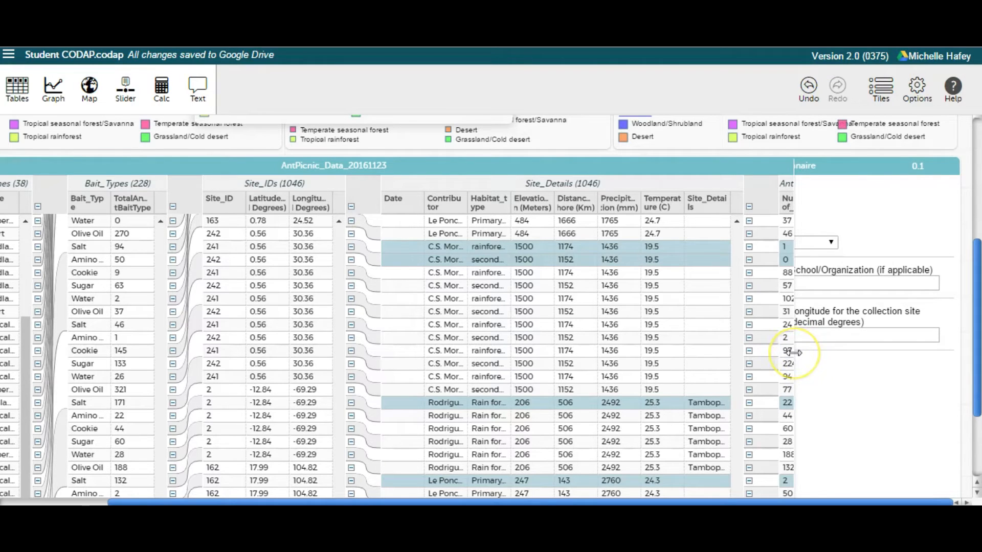
drag(794, 353, 580, 379)
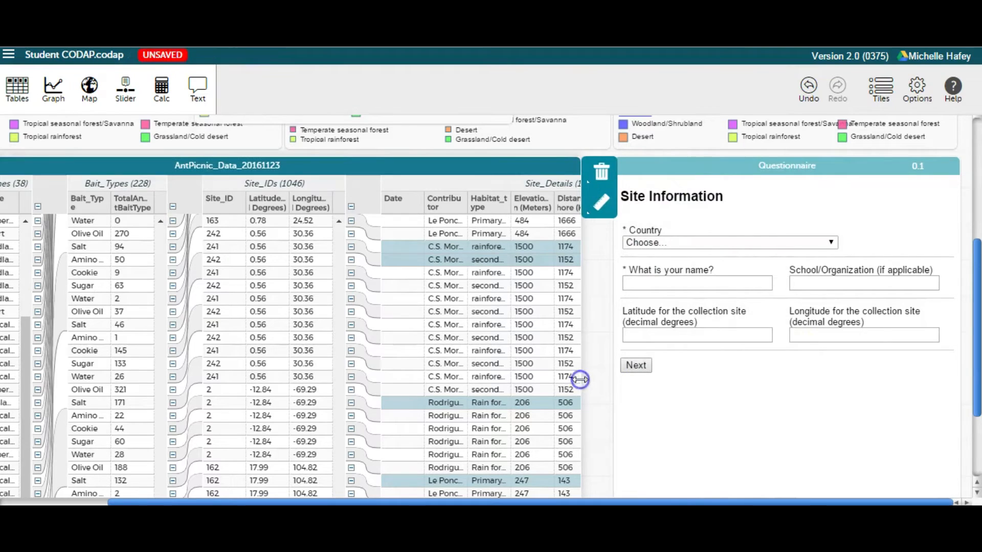
Step: Set the collection site's country to USA in the Questionnaire
click(754, 193)
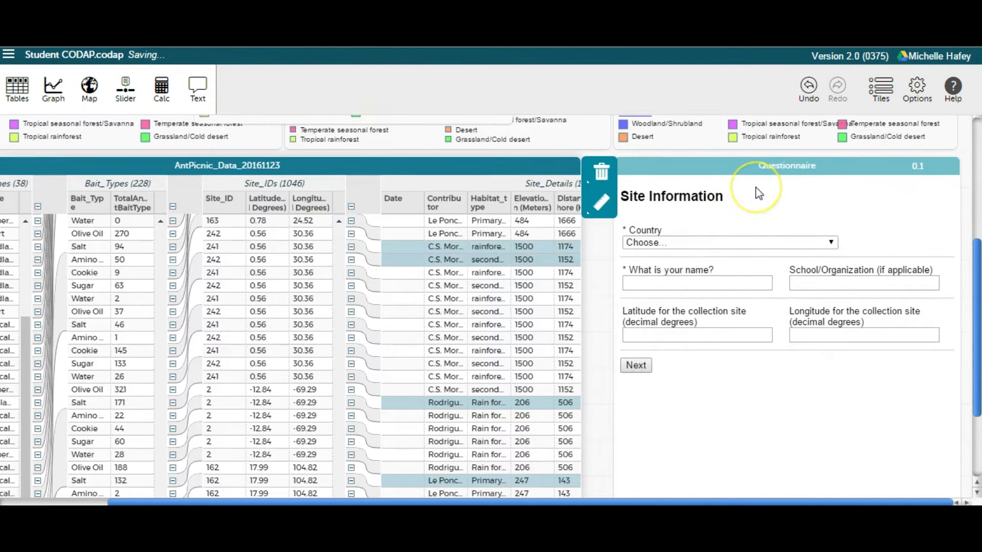
click(683, 244)
drag(829, 272, 861, 476)
click(734, 383)
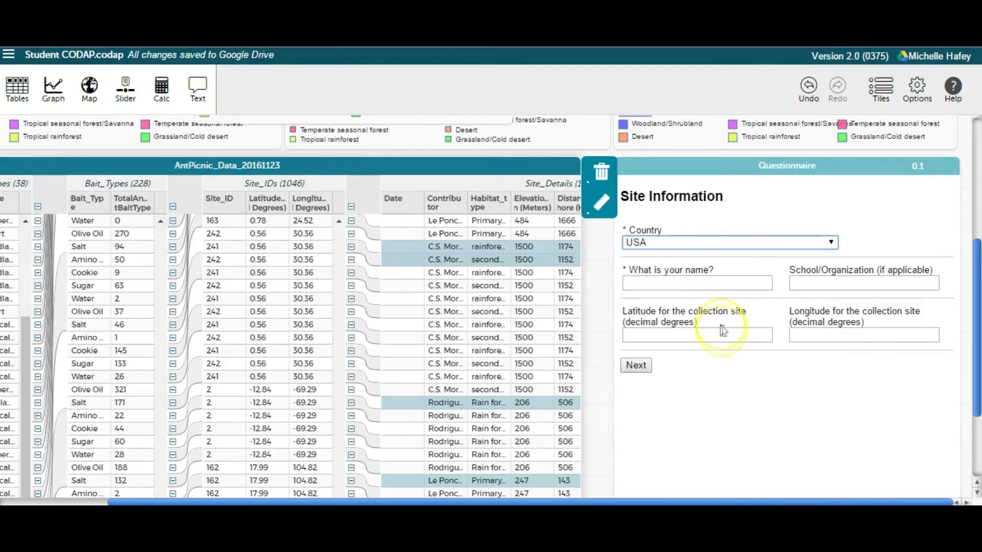
Step: Enter the contributor's name and Kenan Fellows as the organization, and continue to the following questionnaire page
click(712, 284)
text(M. H)
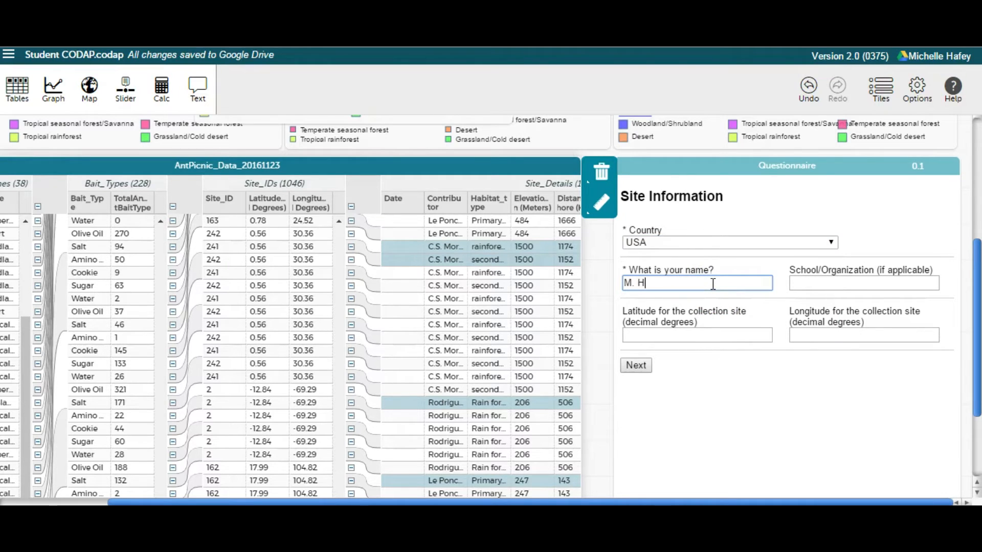
text(afey)
click(830, 284)
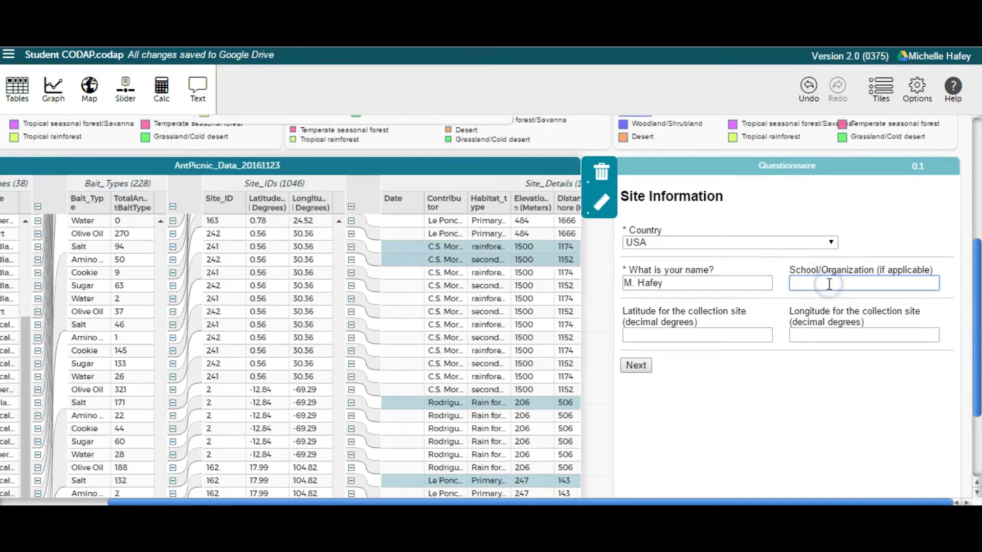
text(Kenan Fellows)
click(636, 366)
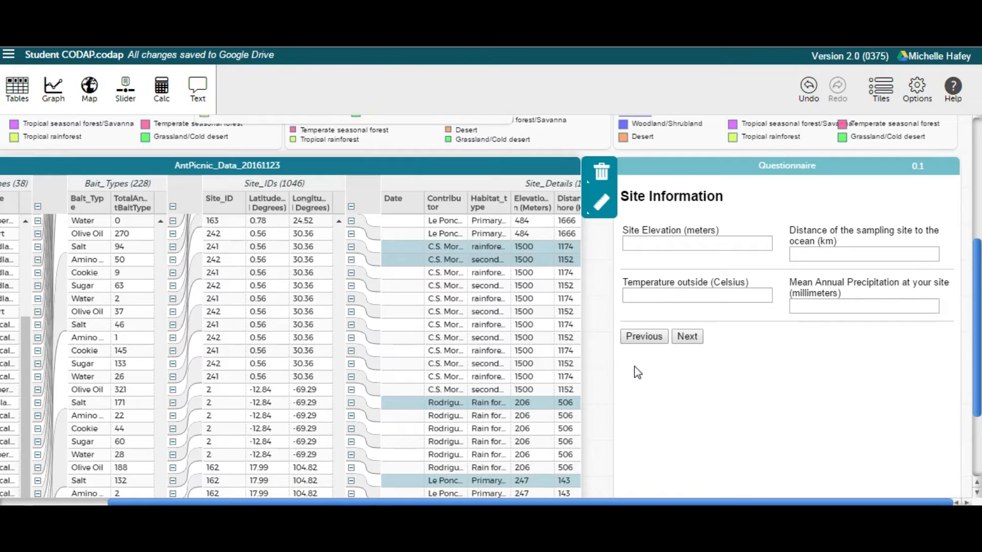
Step: Leave the site measurements blank, set the biome to Tropical seasonal forest/Savanna, and finish the site information
click(689, 338)
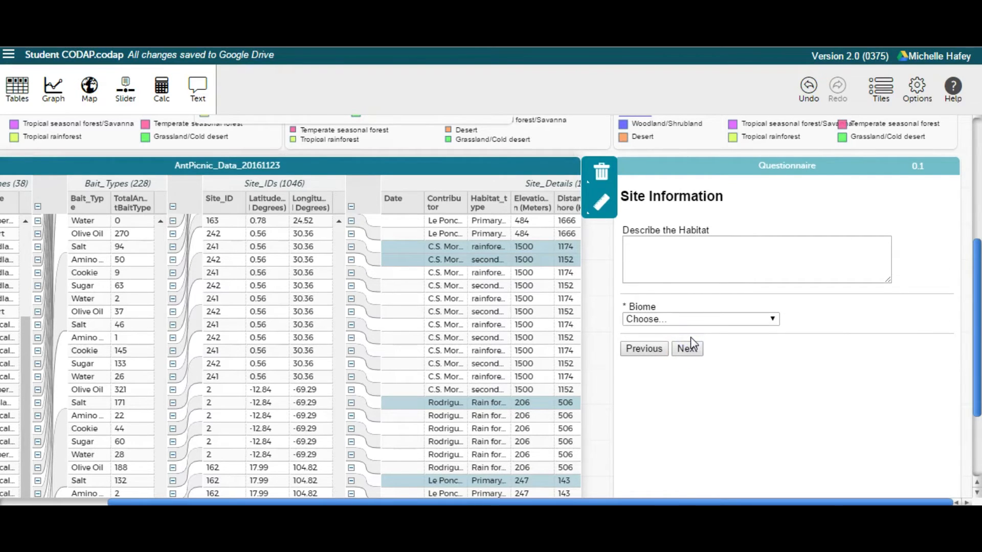
click(646, 322)
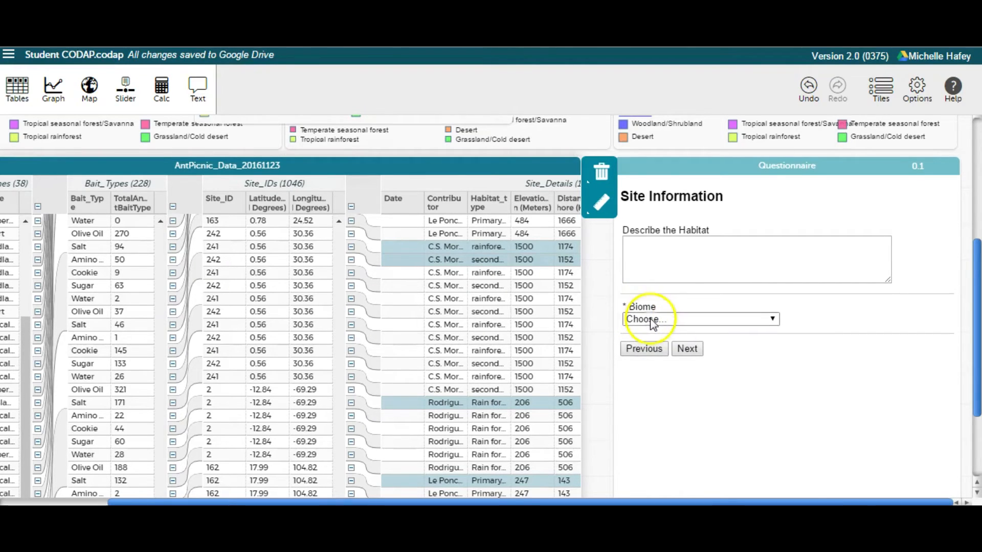
click(651, 320)
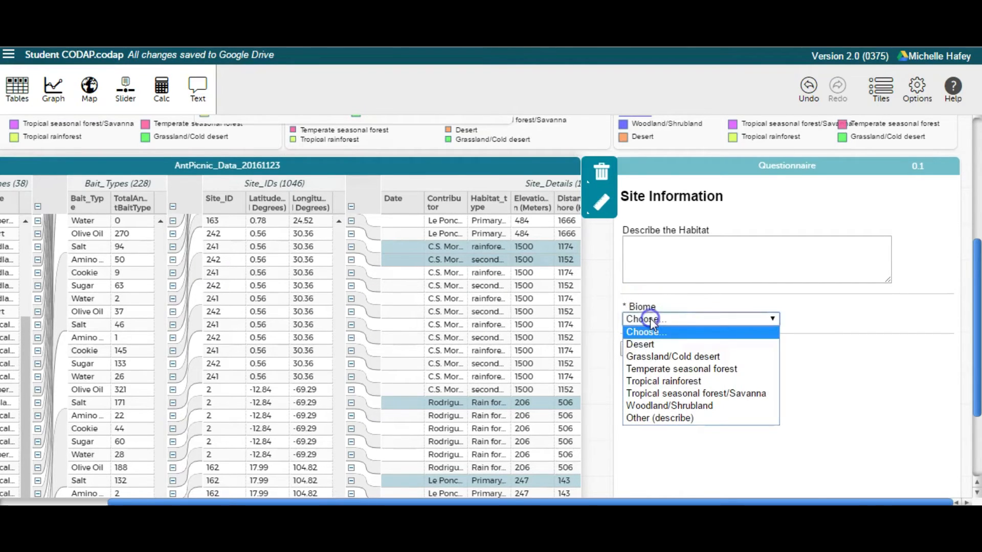
click(679, 396)
click(685, 351)
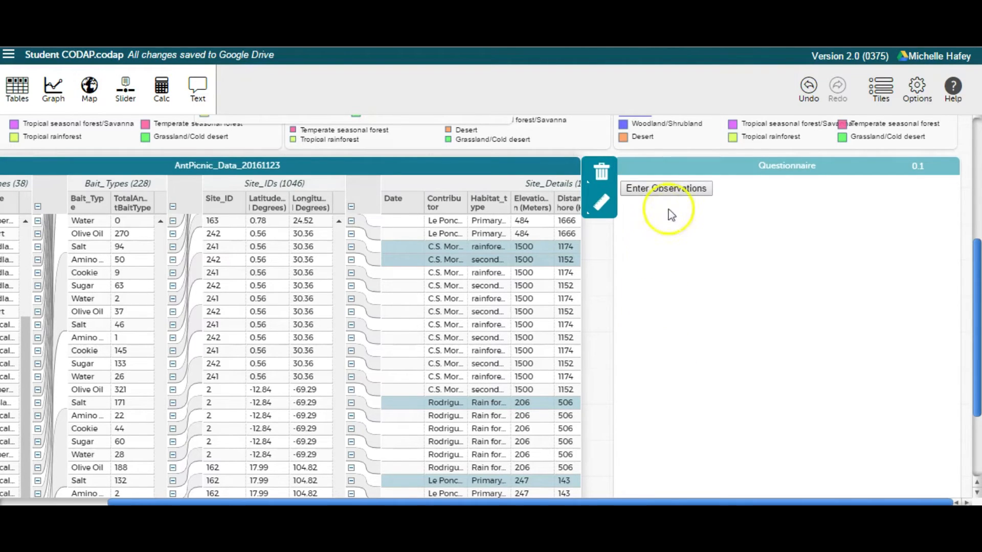
Step: Enter and submit an observation of 56 ants for the Amino Acids bait
click(675, 190)
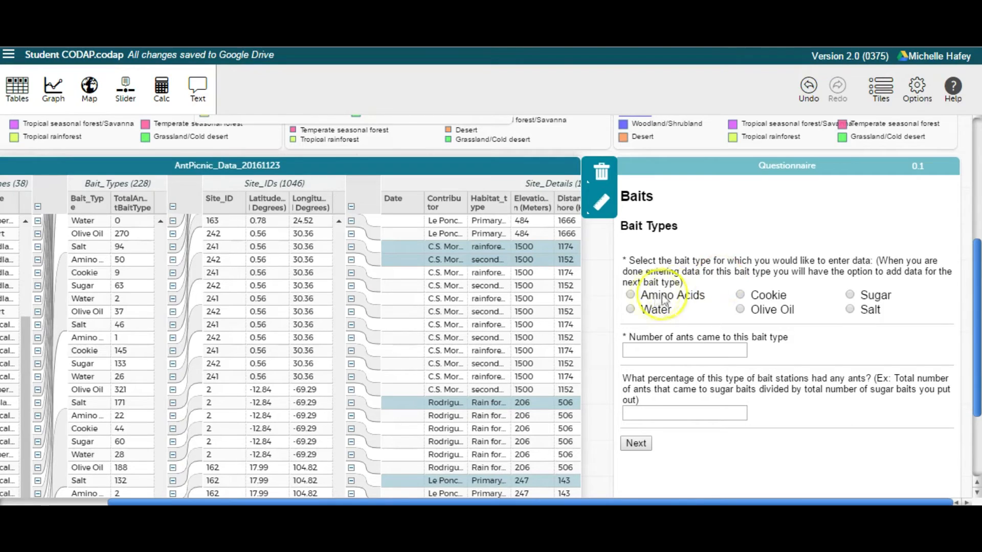
click(630, 295)
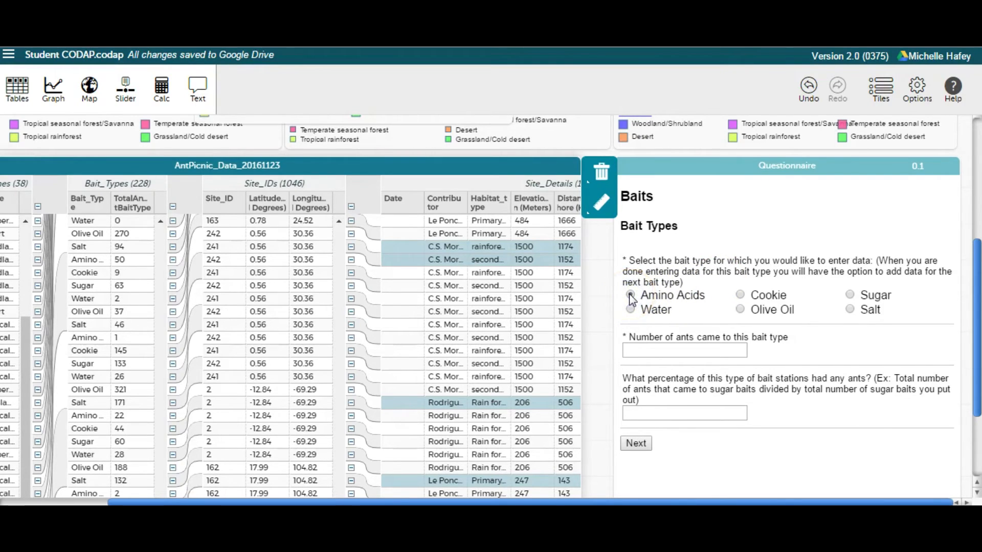
click(660, 351)
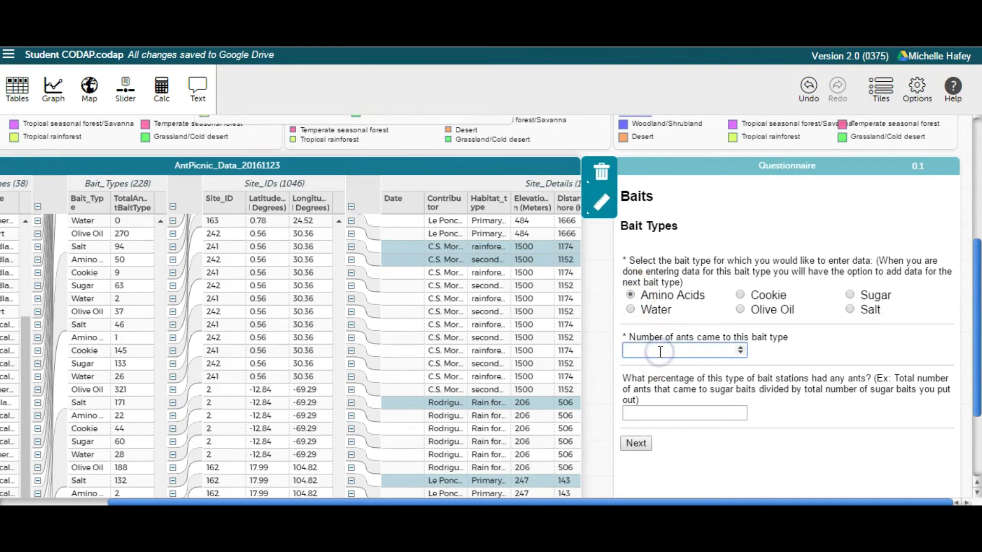
text(56)
click(643, 443)
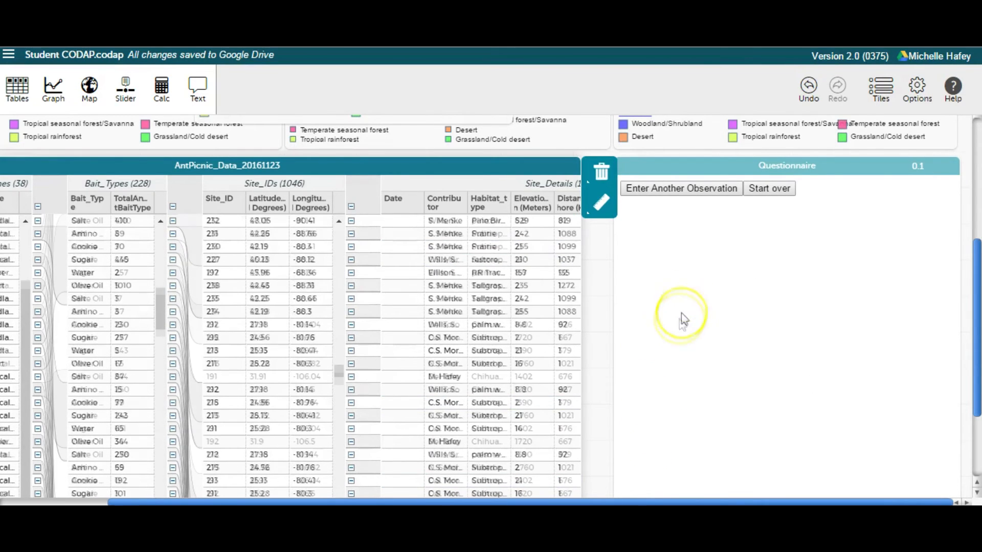
Step: Submit another observation of 235 ants for the Cookie bait, and start the questionnaire over
click(693, 195)
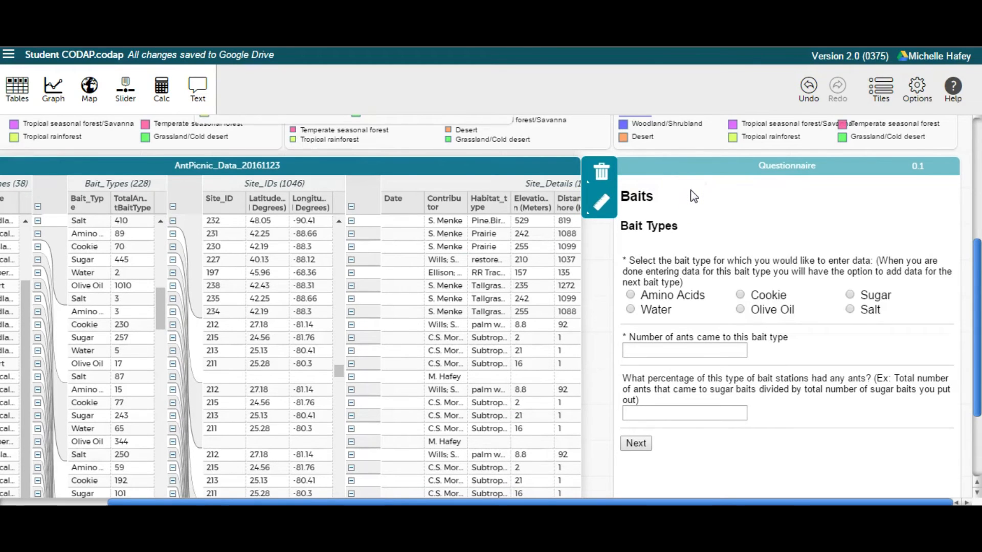
click(741, 296)
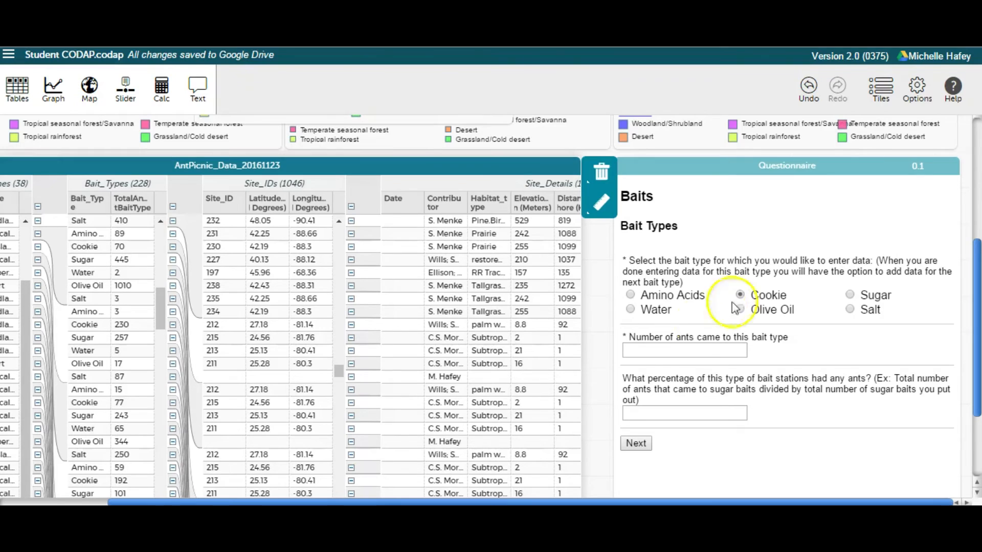
click(671, 352)
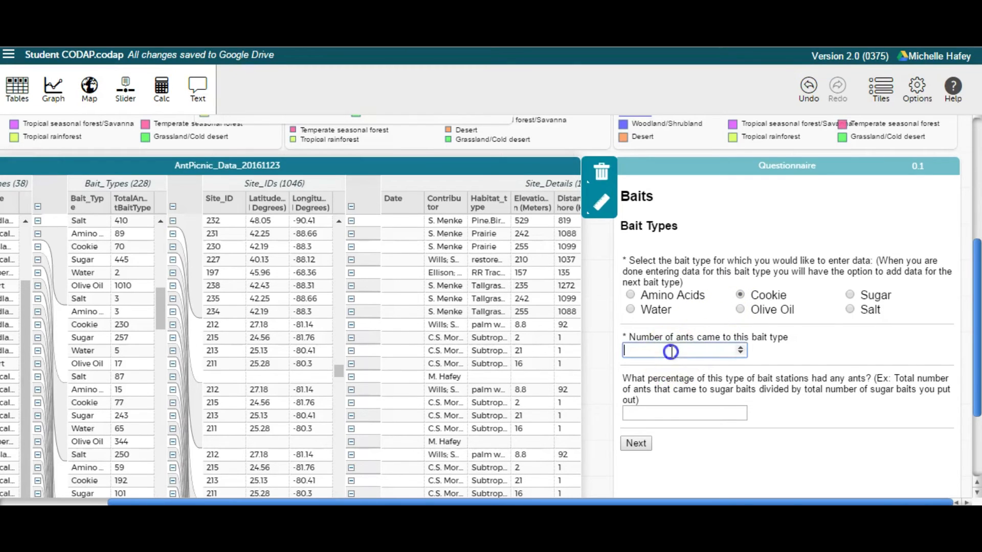
text(235)
click(672, 385)
click(642, 445)
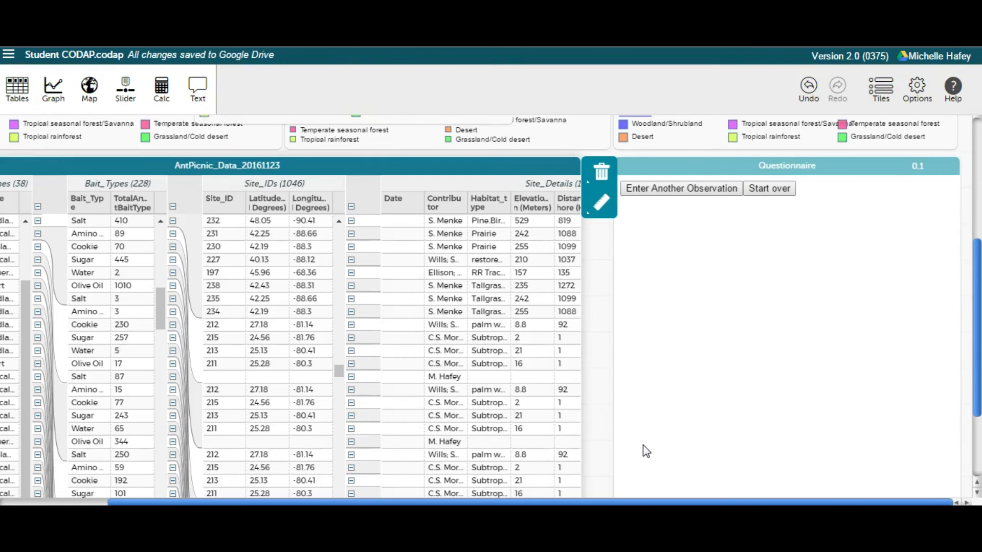
click(781, 193)
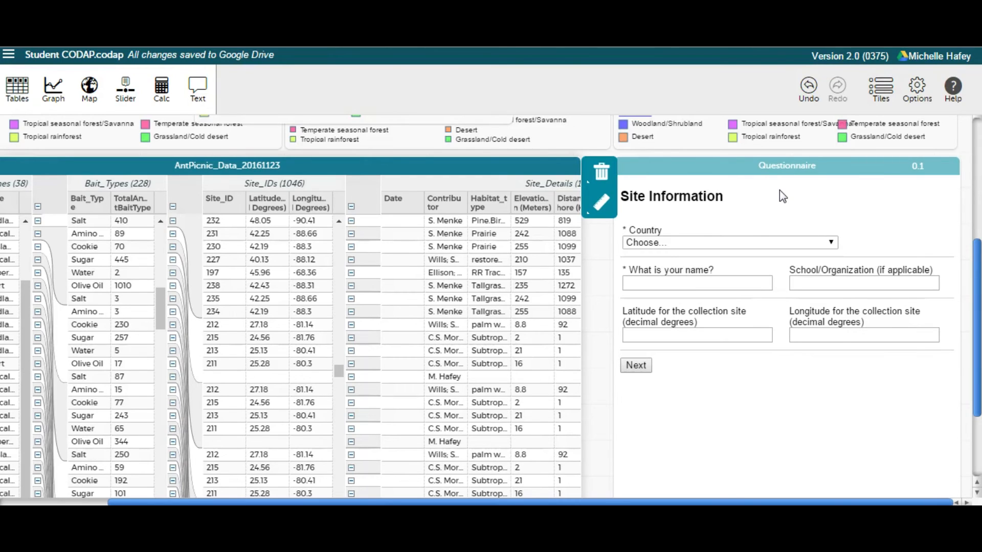
mouse_move(953, 163)
click(952, 162)
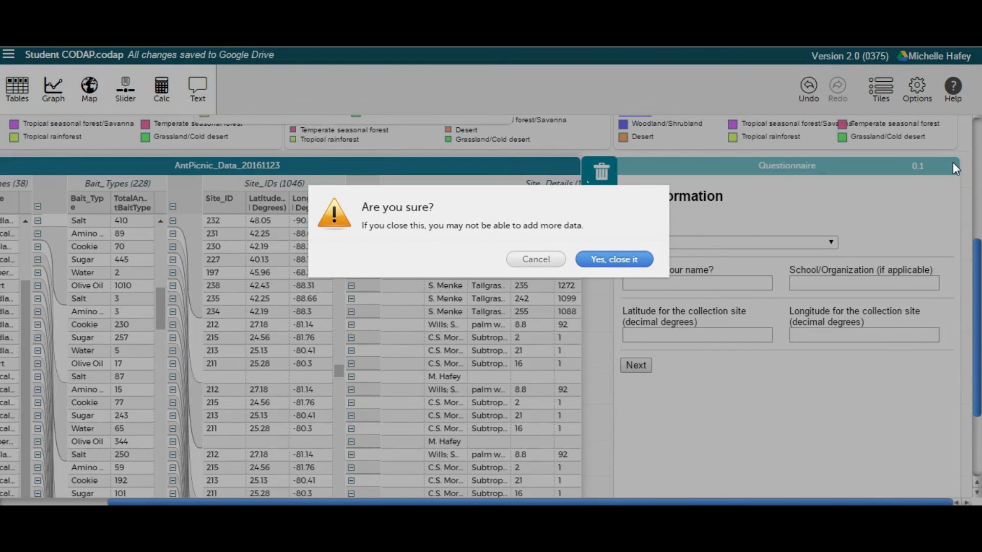
click(531, 264)
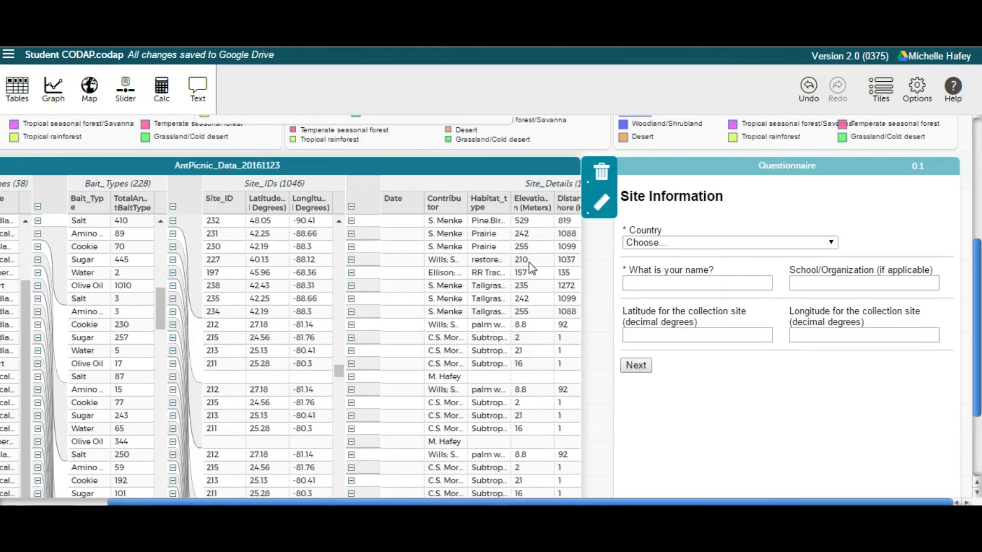